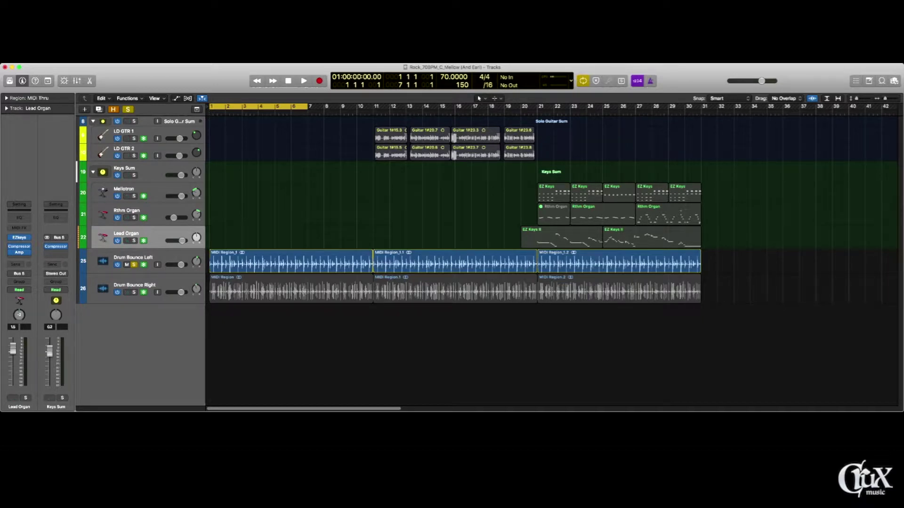
Step: Solo the Drum Bounce Right track alongside Drum Bounce Left and play both drum bounces together
{"action": "left_click", "coordinate": [133, 293]}
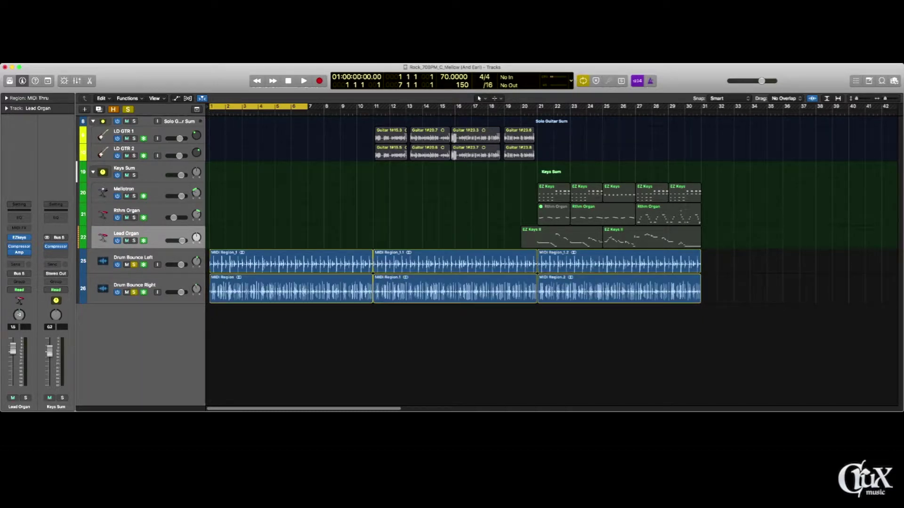
{"action": "key", "text": "space"}
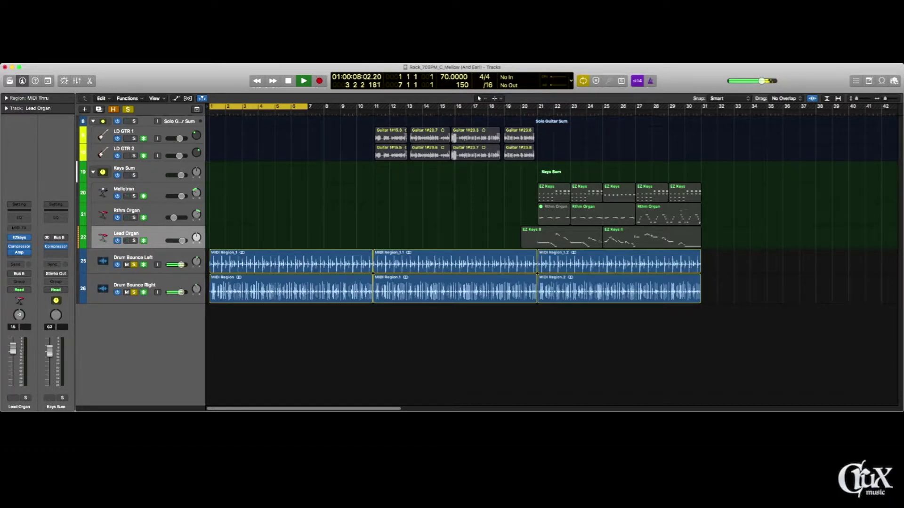
{"action": "key", "text": "space"}
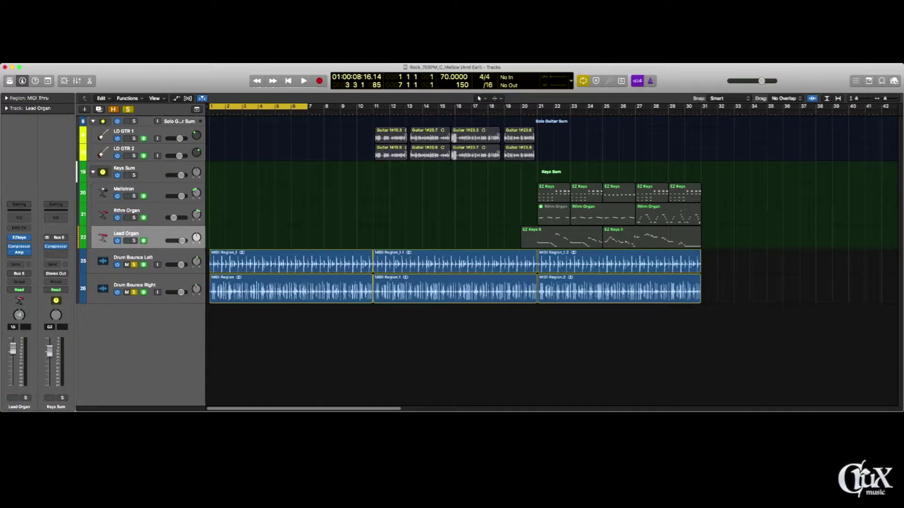
Step: Mute the Drum Bounce Right track and audition Drum Bounce Left on its own
{"action": "left_click", "coordinate": [127, 292]}
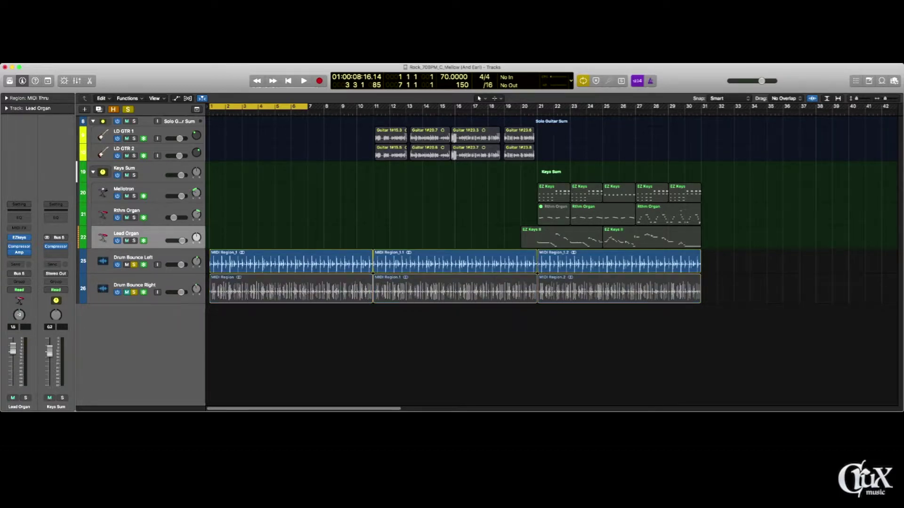
{"action": "key", "text": "space"}
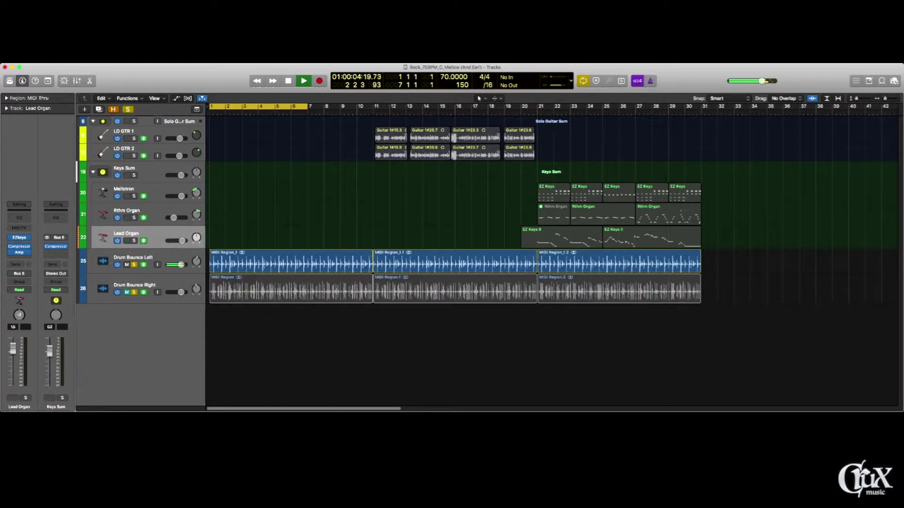
{"action": "key", "text": "space"}
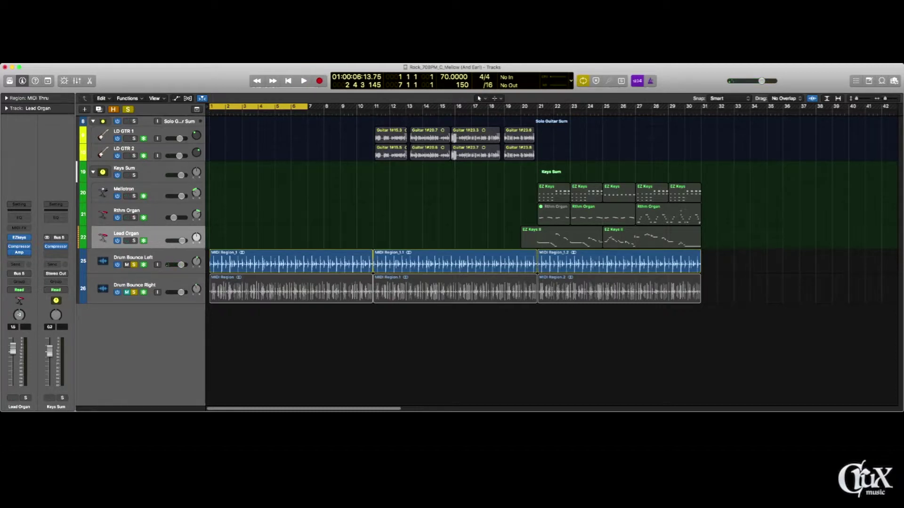
Step: Unmute Drum Bounce Right, mute Drum Bounce Left while keeping it soloed, and audition the right bounce alone
{"action": "left_click", "coordinate": [134, 264]}
{"action": "left_click", "coordinate": [127, 292]}
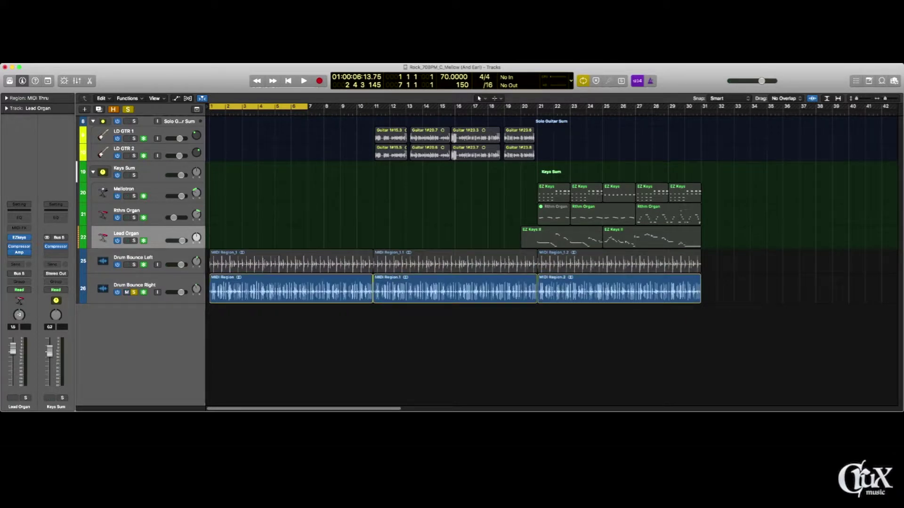
{"action": "left_click", "coordinate": [134, 265]}
{"action": "left_click", "coordinate": [127, 264]}
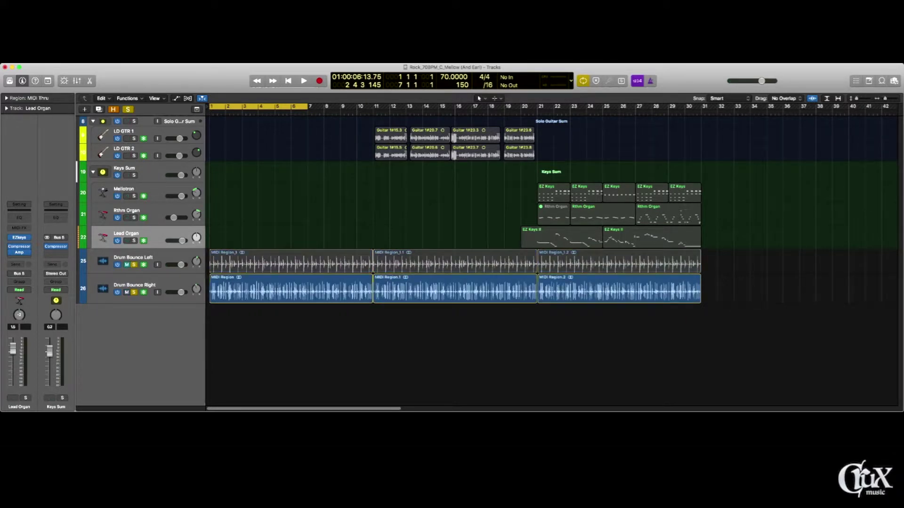
{"action": "key", "text": "space"}
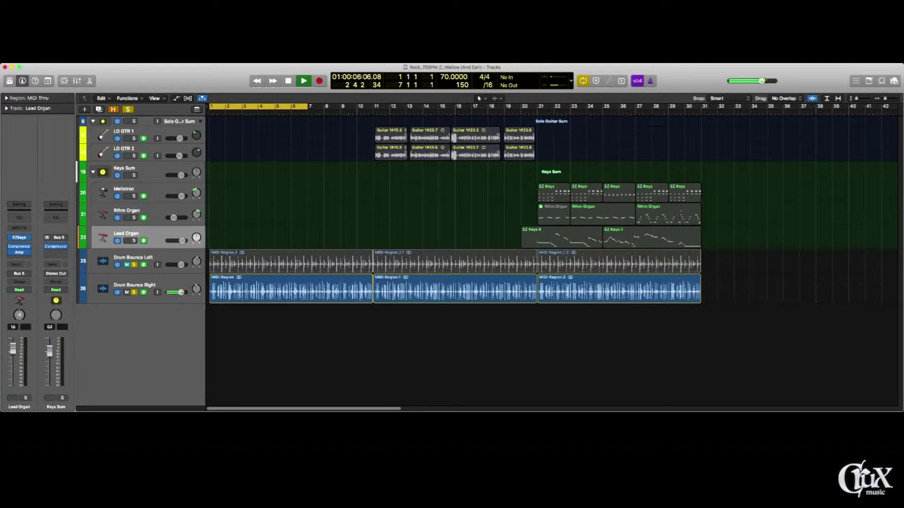
{"action": "key", "text": "space"}
Step: Unmute Drum Bounce Left and play both drum bounces together again from the start
{"action": "left_click", "coordinate": [126, 265]}
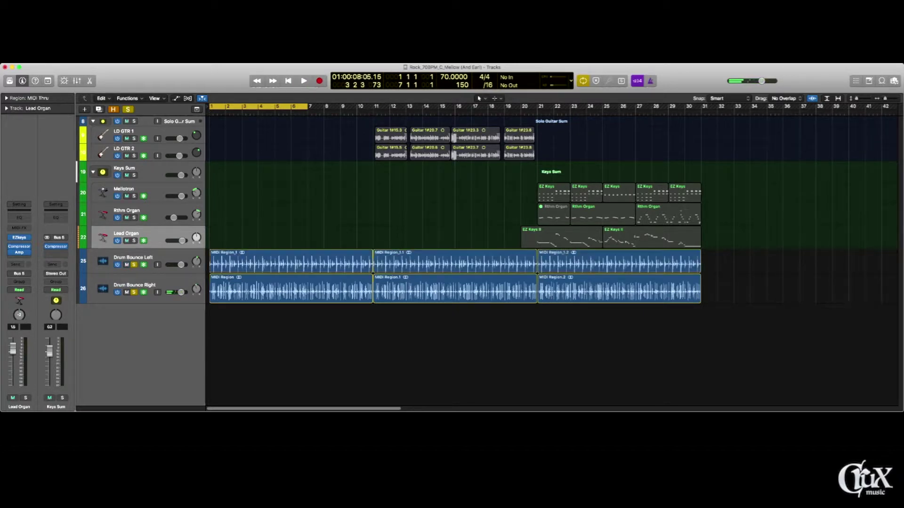
{"action": "key", "text": "Return"}
{"action": "key", "text": "space"}
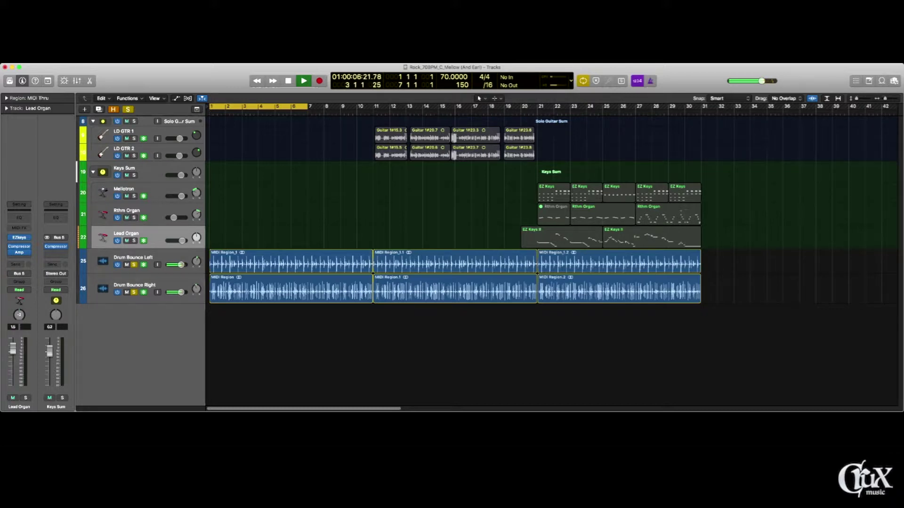
{"action": "key", "text": "space"}
Step: Set the cycle range to bars 11 to 21 and audition only LD GTR 1 soloed, with both drum bounces unsoloed
{"action": "left_click_drag", "start_coordinate": [259, 107], "coordinate": [422, 106]}
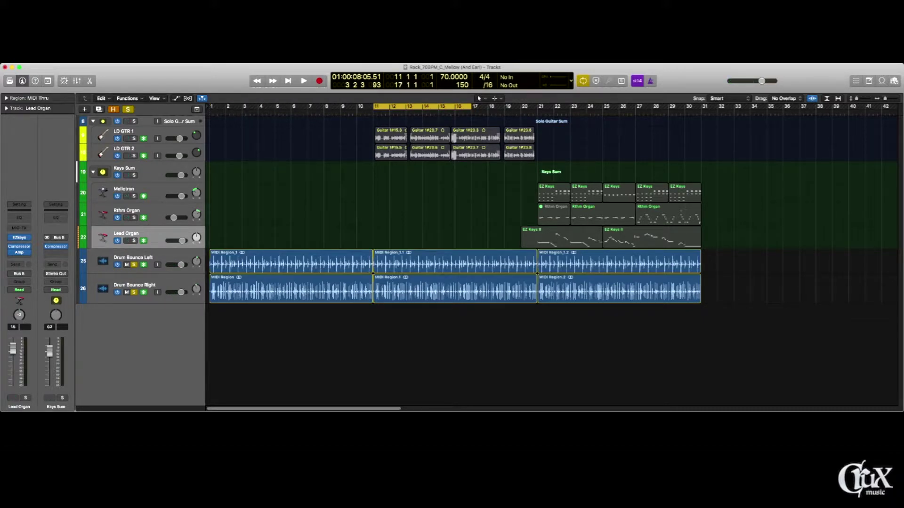
{"action": "left_click_drag", "start_coordinate": [471, 106], "coordinate": [538, 106]}
{"action": "left_click", "coordinate": [133, 138]}
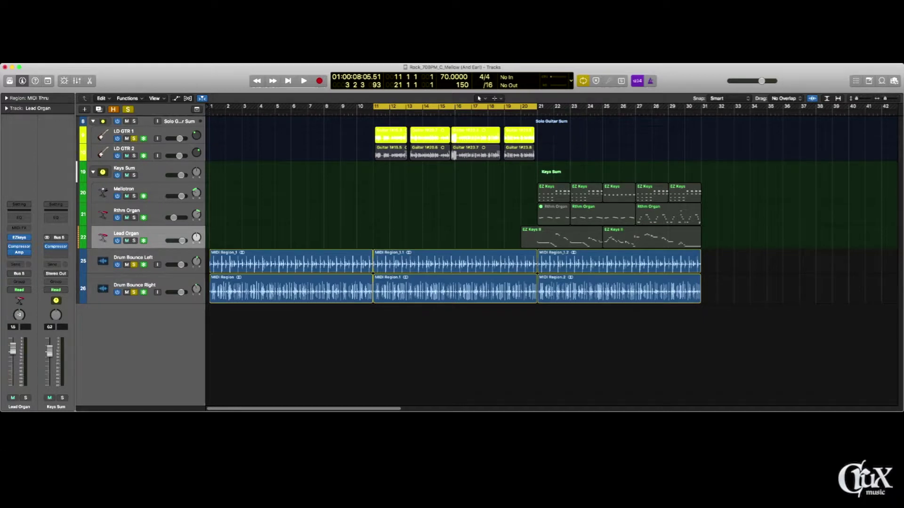
{"action": "left_click", "coordinate": [133, 264]}
{"action": "left_click", "coordinate": [134, 292]}
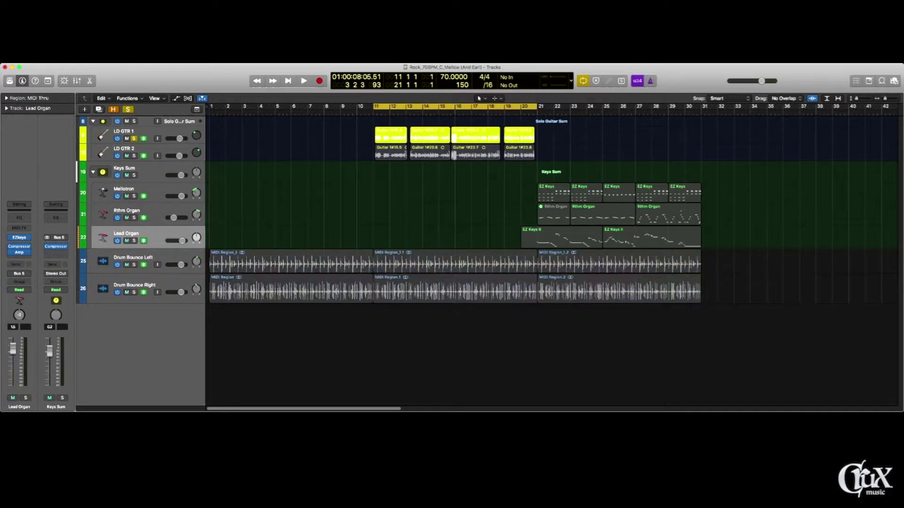
{"action": "key", "text": "space"}
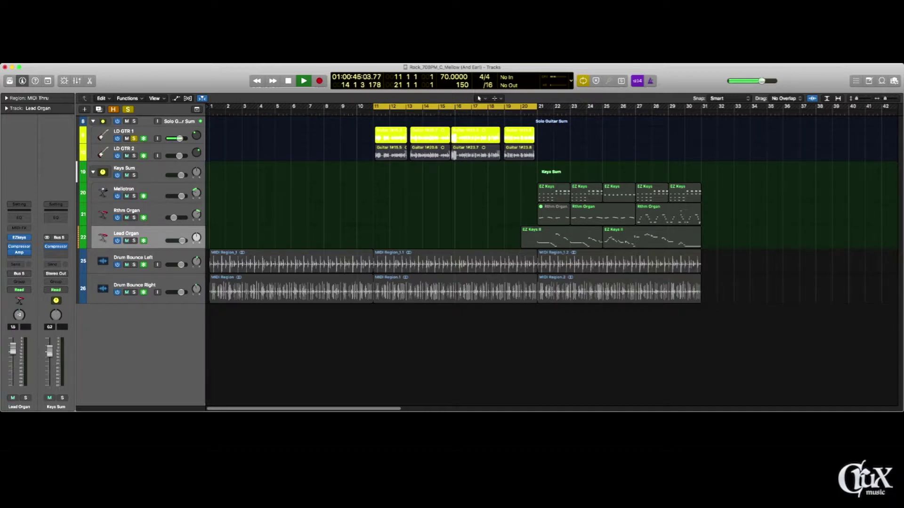
{"action": "key", "text": "space"}
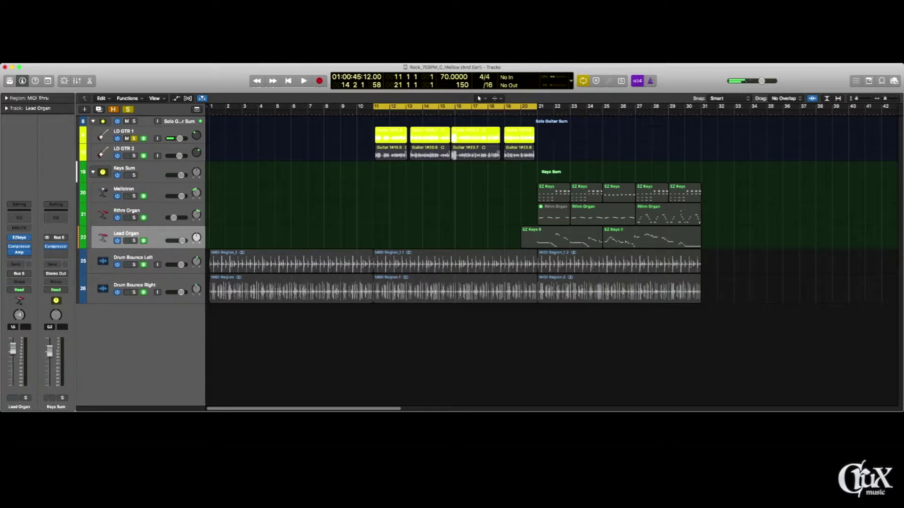
Step: Switch the solo from LD GTR 1 to LD GTR 2 and audition the second lead guitar alone
{"action": "left_click", "coordinate": [134, 156]}
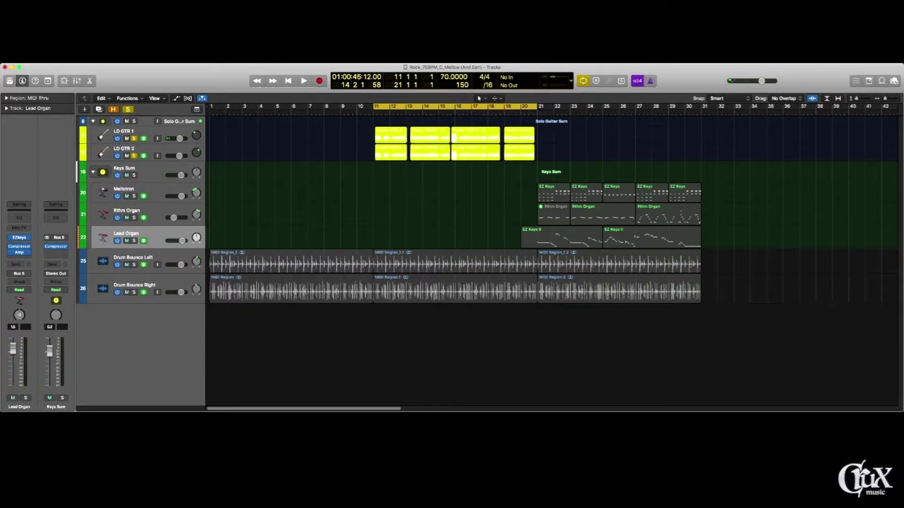
{"action": "left_click", "coordinate": [133, 139]}
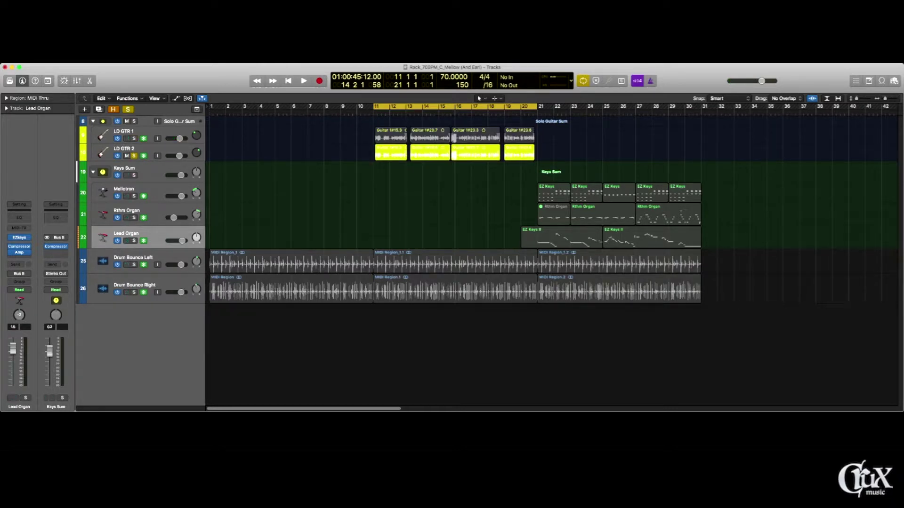
{"action": "key", "text": "space"}
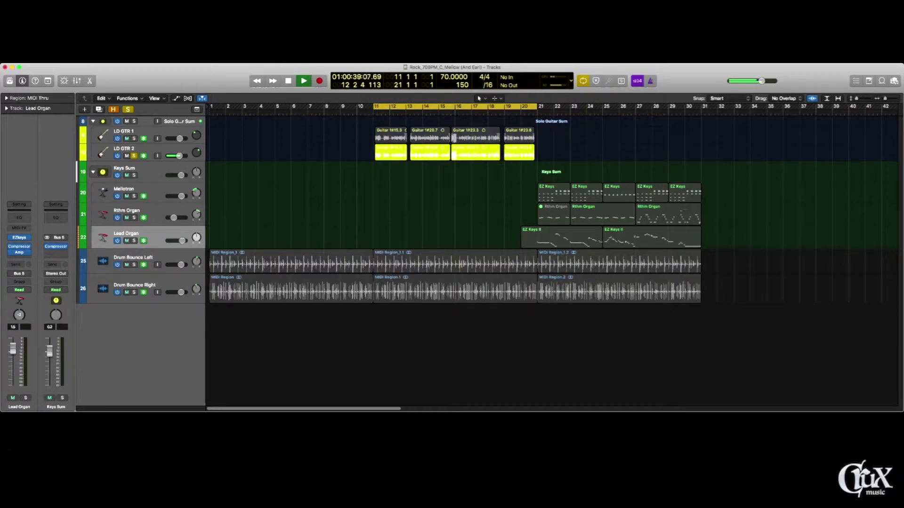
{"action": "key", "text": "space"}
Step: Solo LD GTR 1 again alongside LD GTR 2 and play both lead guitars together
{"action": "left_click", "coordinate": [134, 138]}
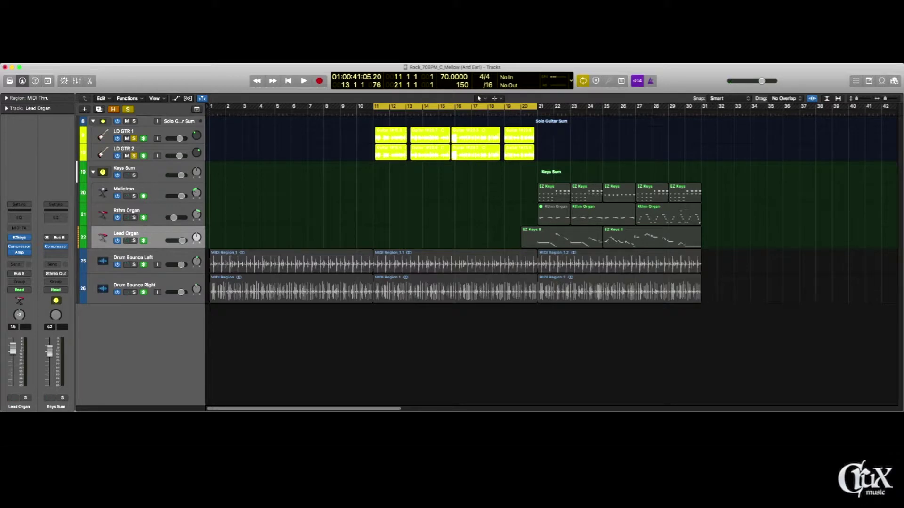
{"action": "key", "text": "space"}
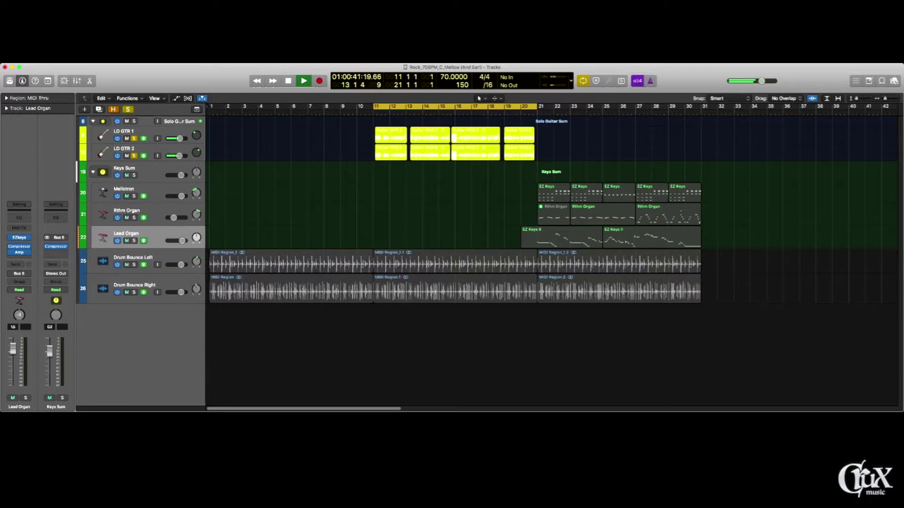
{"action": "key", "text": "space"}
Step: Move the cycle range to the start of the keys section, from 20 4 1 to 23 4 1, and play it
{"action": "left_click_drag", "start_coordinate": [375, 105], "coordinate": [570, 106]}
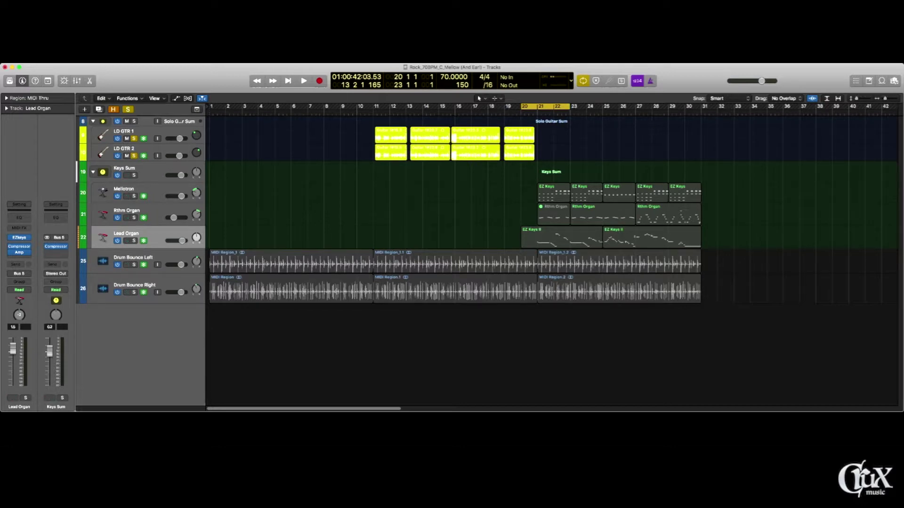
{"action": "left_click_drag", "start_coordinate": [545, 106], "coordinate": [557, 107]}
{"action": "key", "text": "space"}
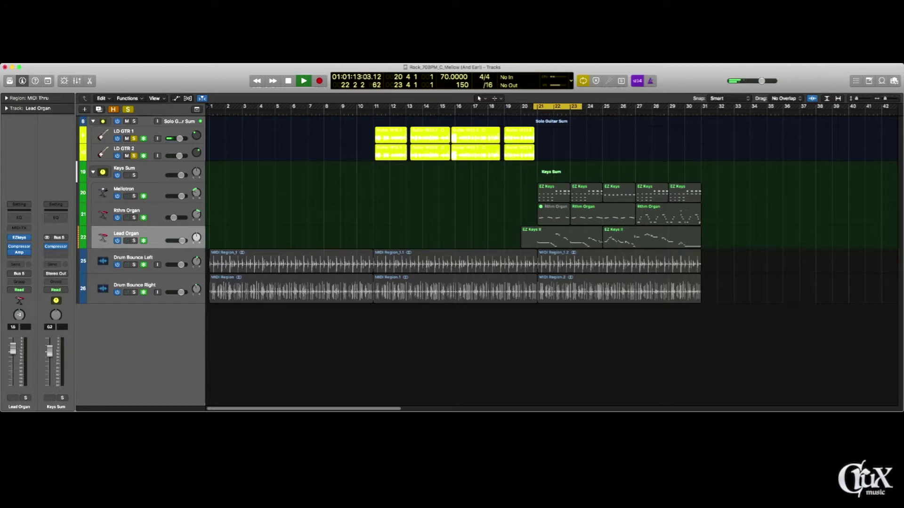
{"action": "key", "text": "space"}
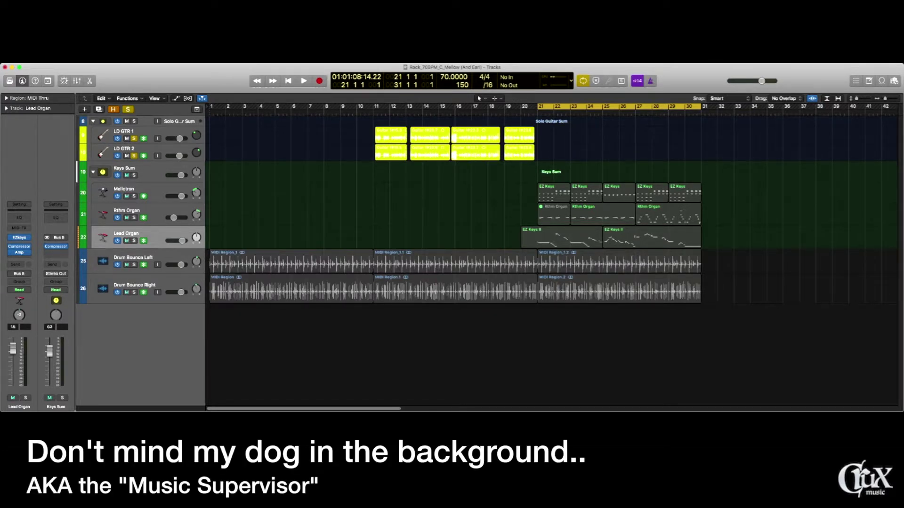
Step: Clear the lead guitar solos, solo the Mellotron track, and play its part from bar 21
{"action": "key", "text": "super+a"}
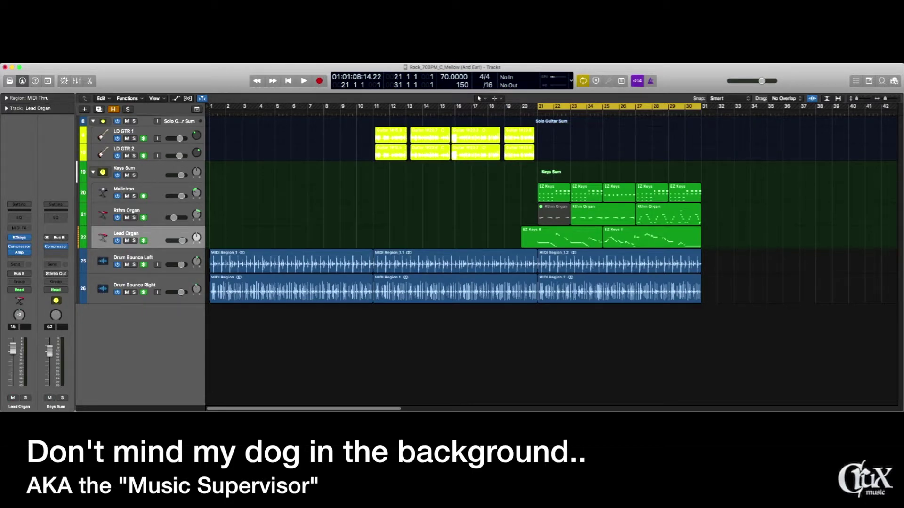
{"action": "key", "text": "s"}
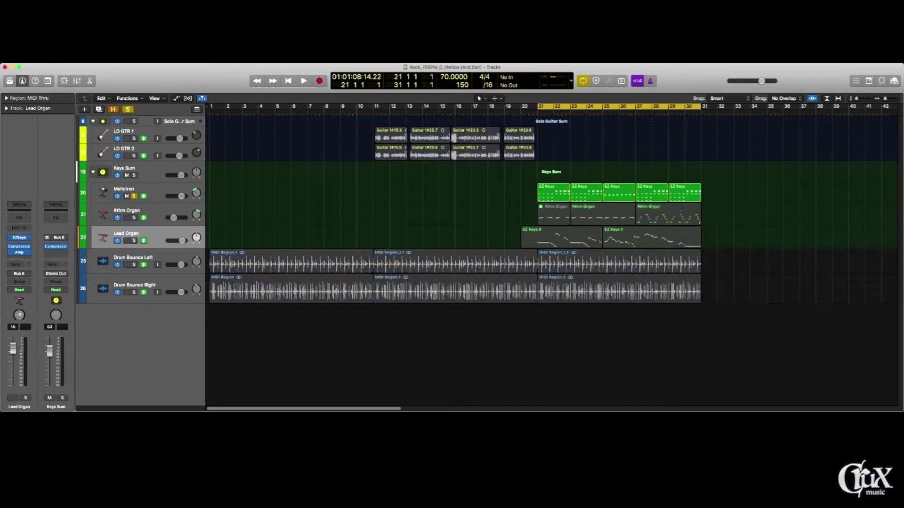
{"action": "key", "text": "space"}
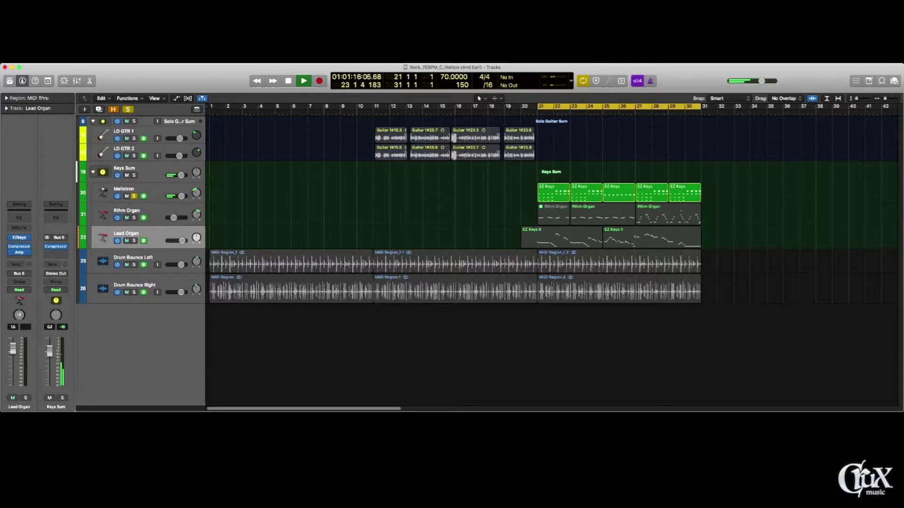
{"action": "key", "text": "space"}
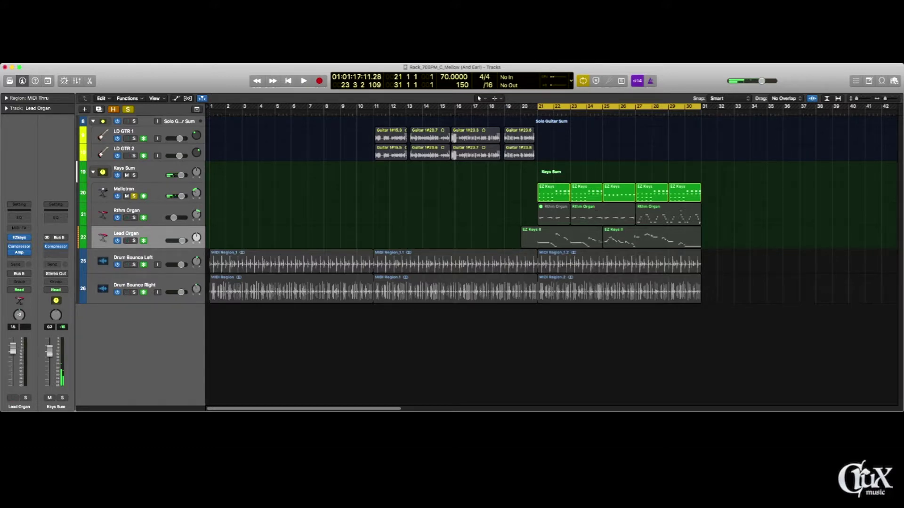
Step: Solo the Rthm Organ and Lead Organ tracks along with the Mellotron and play the three keys parts together
{"action": "left_click", "coordinate": [133, 217]}
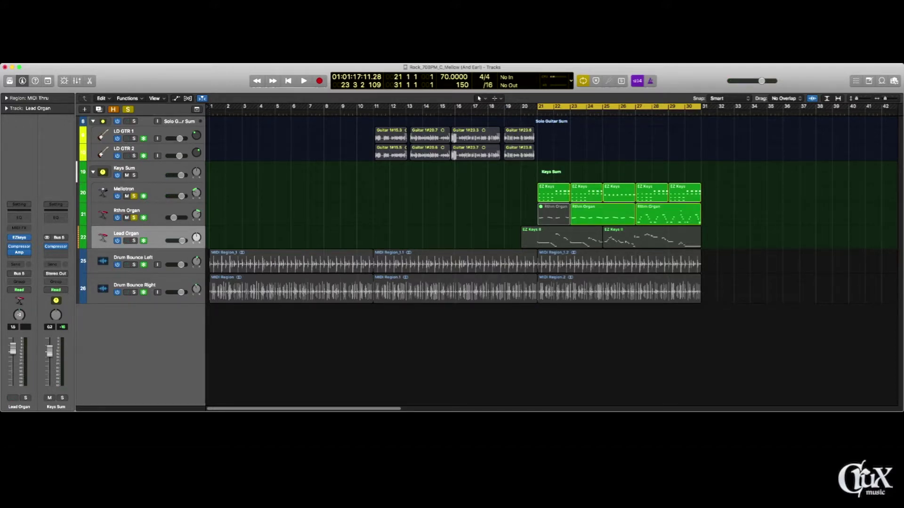
{"action": "key", "text": "s"}
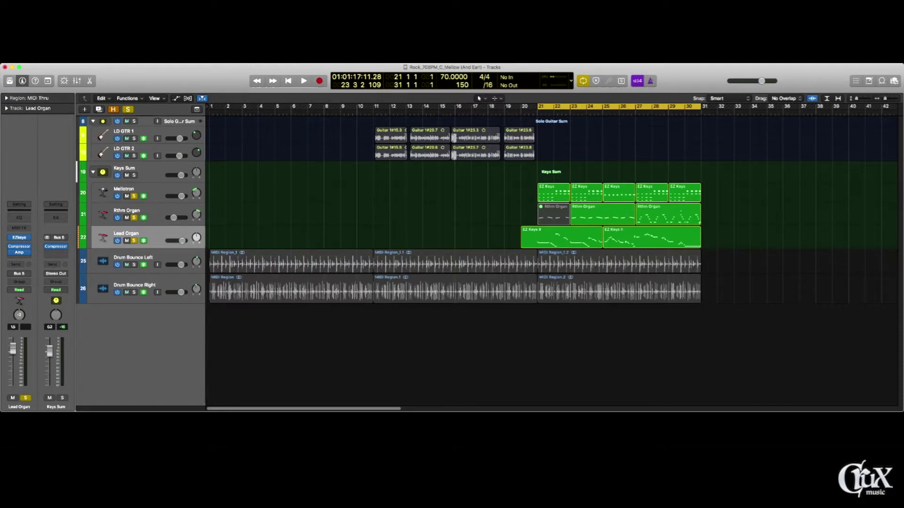
{"action": "key", "text": "space"}
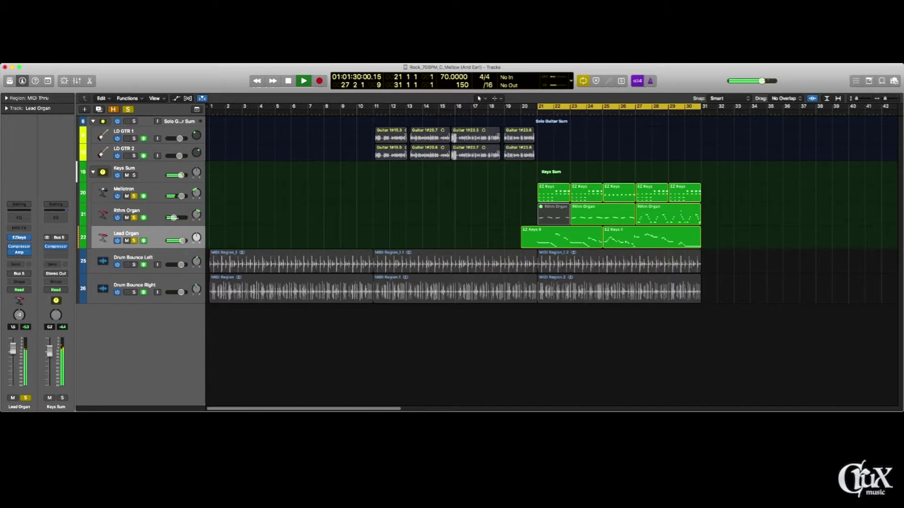
{"action": "key", "text": "space"}
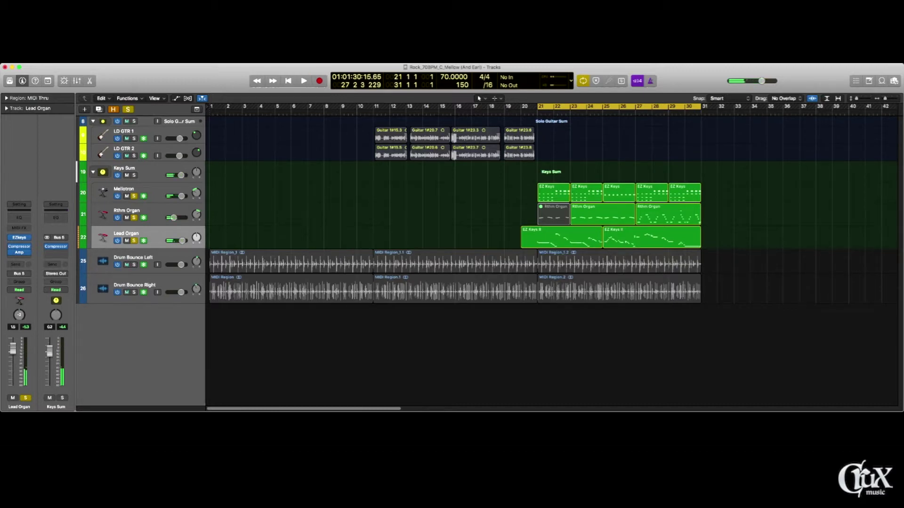